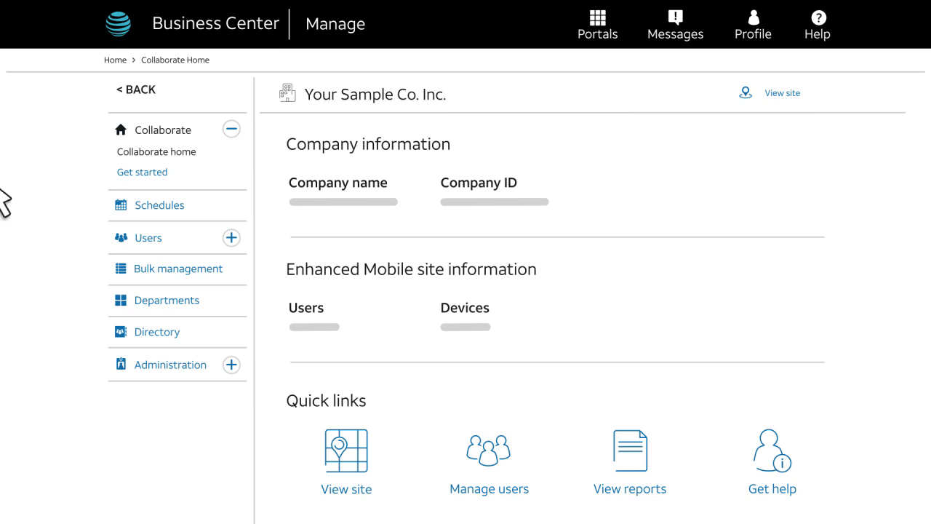
- Open the Sales user's profile from Manage users and view enabled apps UC_Smartphone, UC_Tablet, UC_Desktop
click(231, 238)
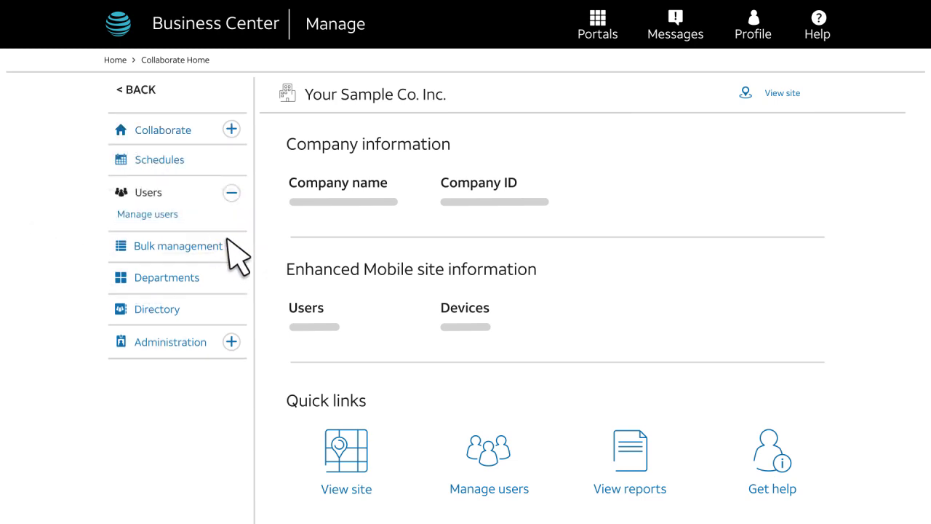
click(167, 215)
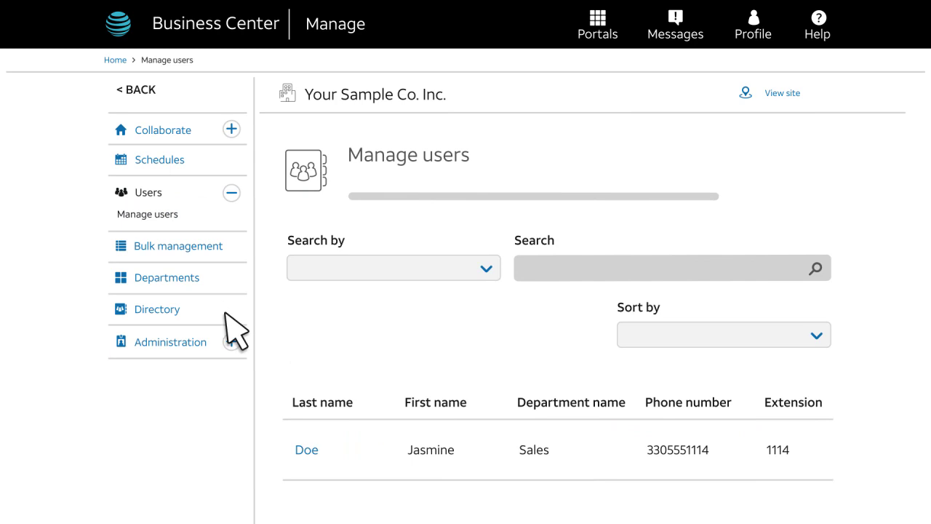
click(312, 454)
scroll(322, 461, down, 2)
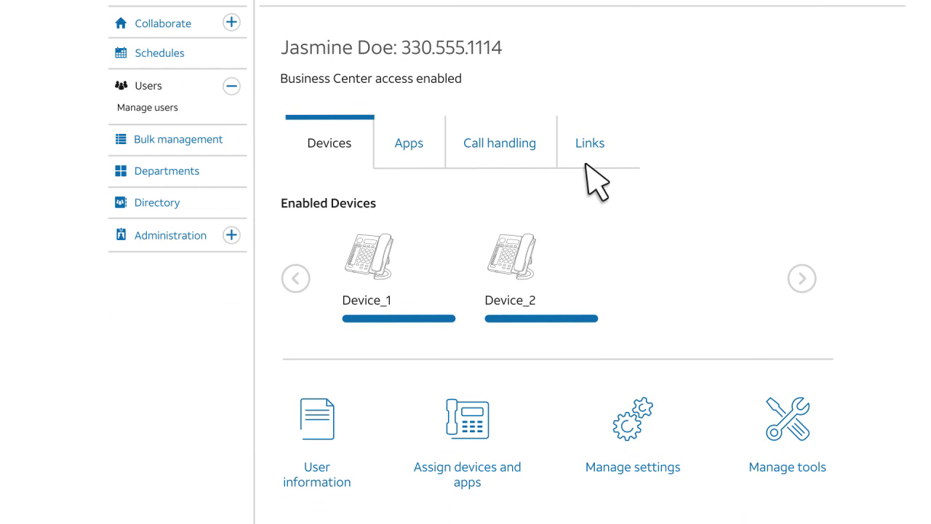
click(409, 149)
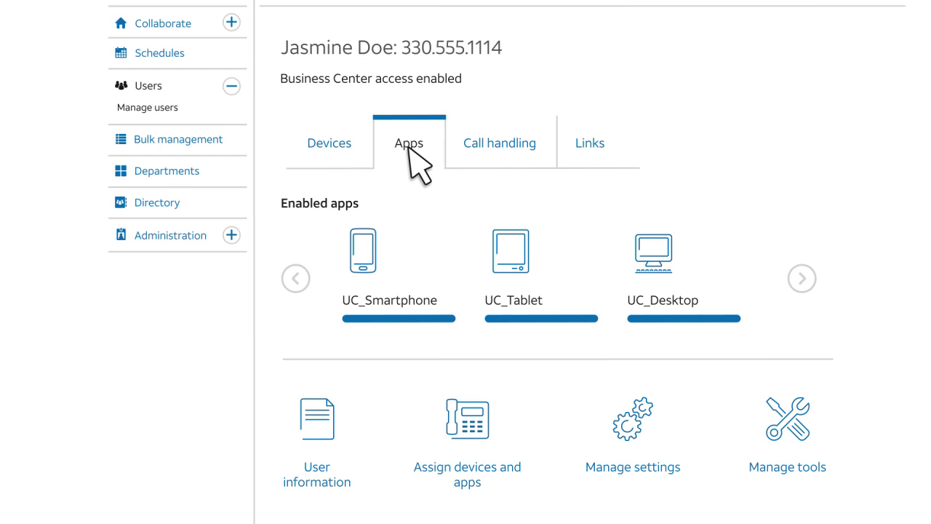
scroll(400, 223, down, 3)
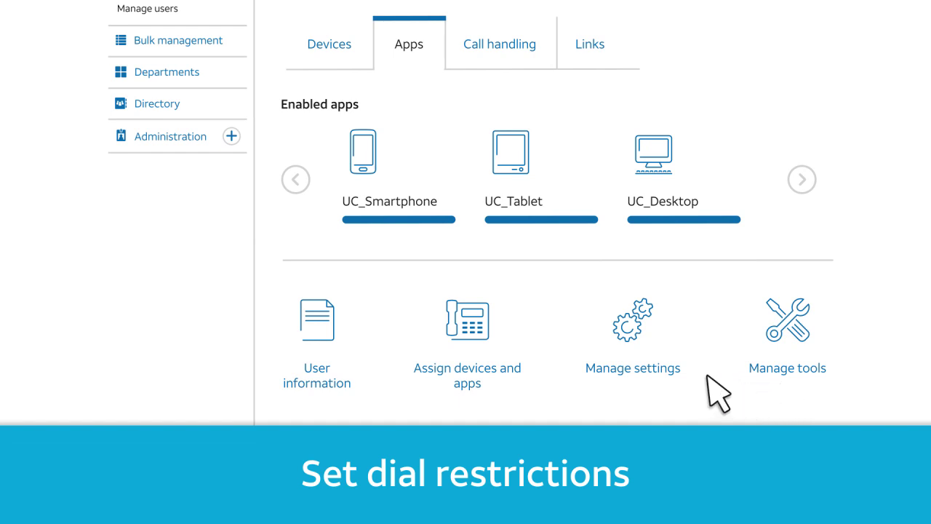
- Edit the user's Standard dial restrictions, toggle the outside-U.S. call block on and off, then cancel
click(670, 370)
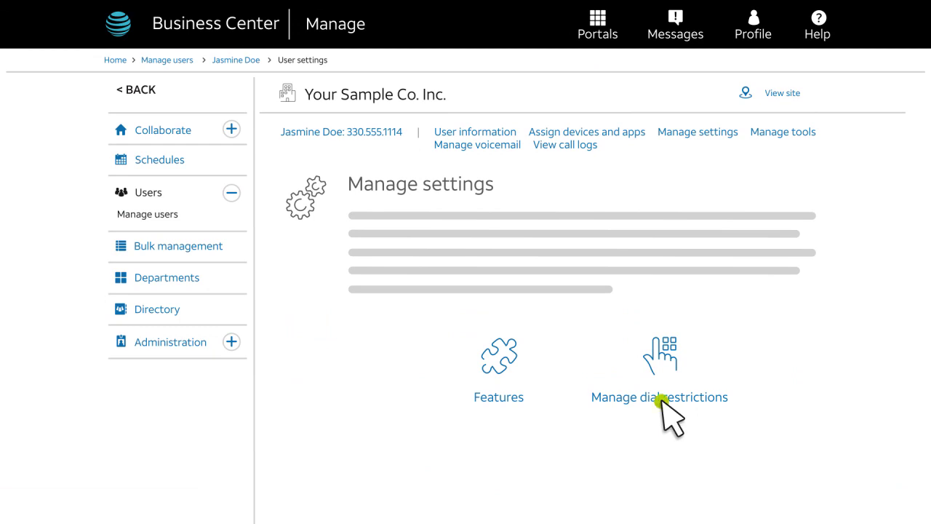
click(660, 399)
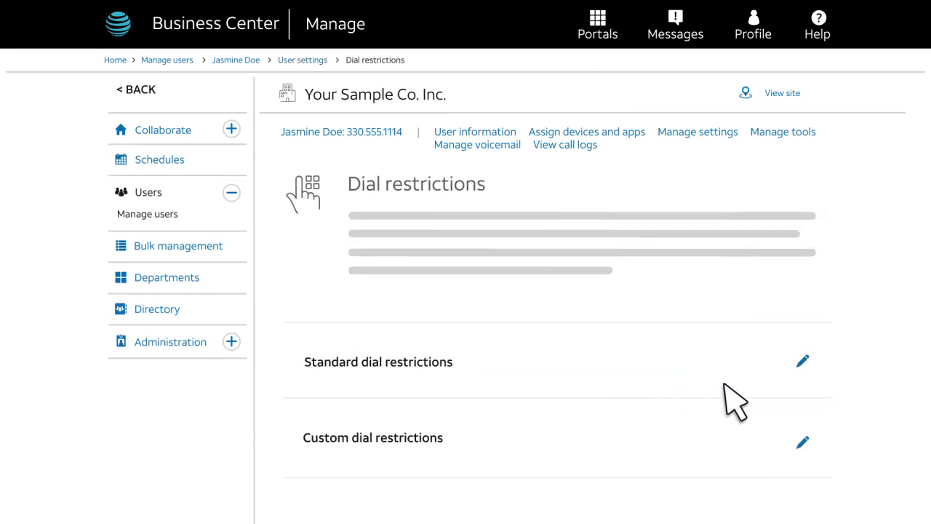
click(803, 363)
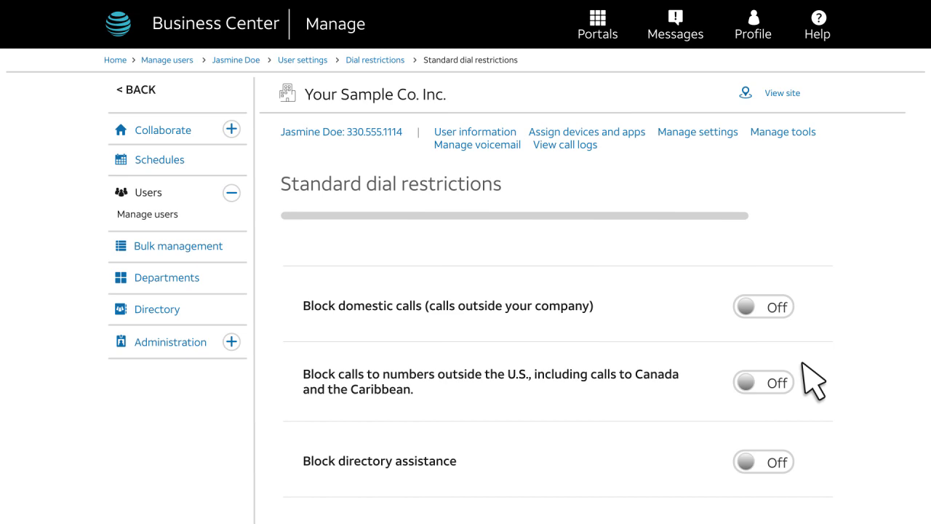
click(763, 384)
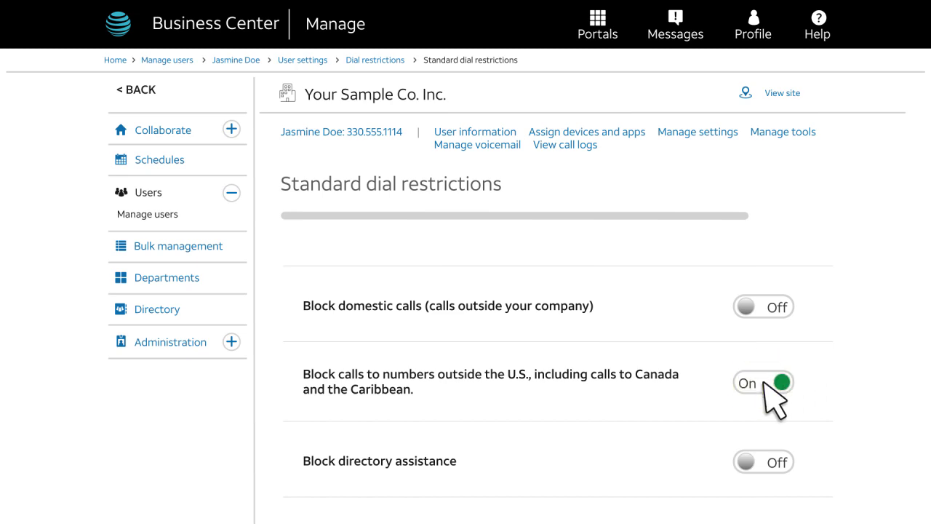
click(764, 384)
scroll(763, 384, down, 2)
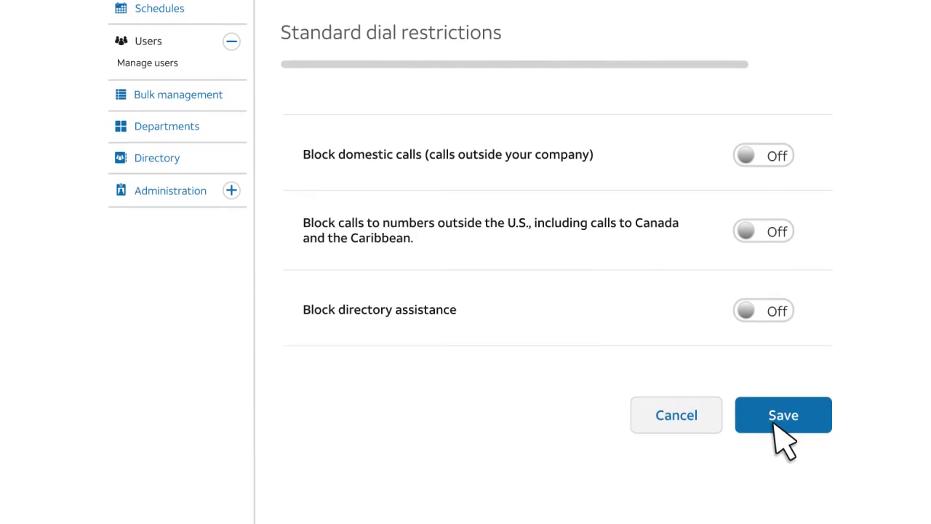
click(699, 426)
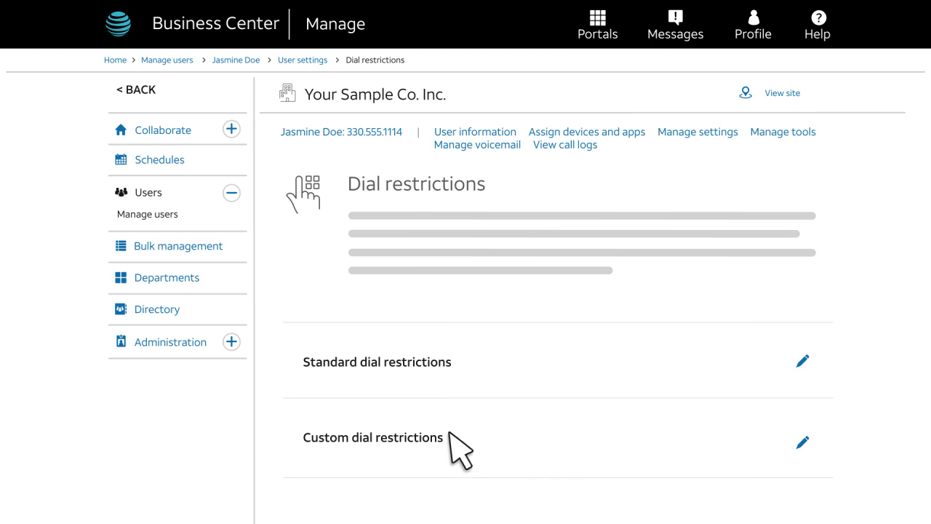
- Go back to the user's profile page via the breadcrumb under Administration
click(231, 342)
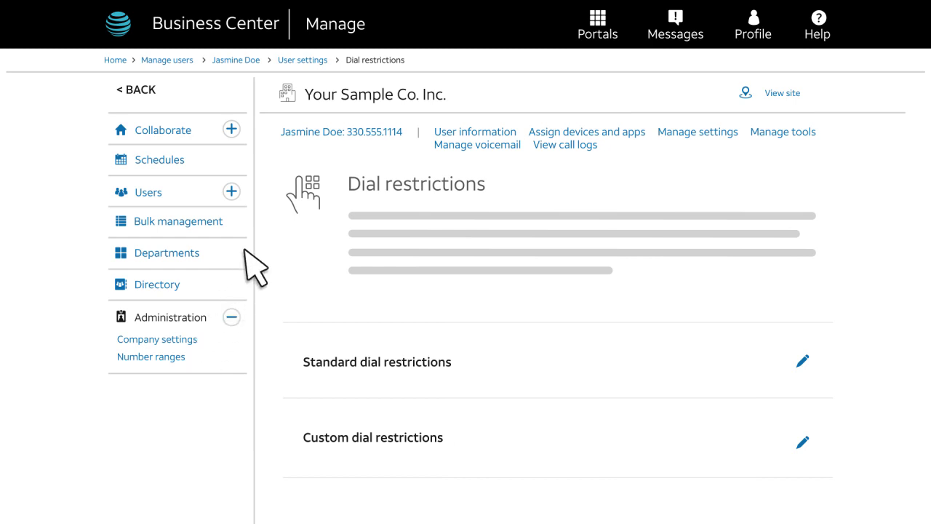
click(306, 132)
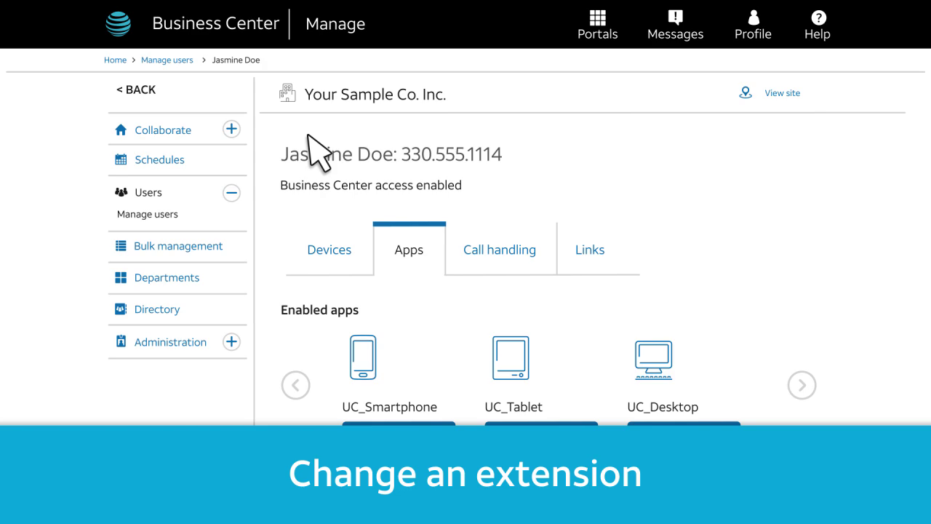
scroll(313, 149, down, 5)
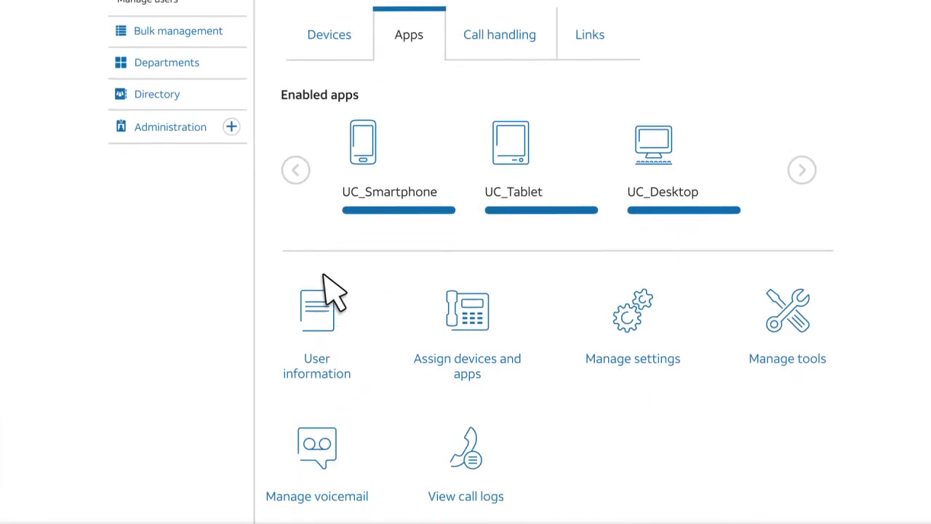
click(327, 318)
scroll(338, 336, down, 3)
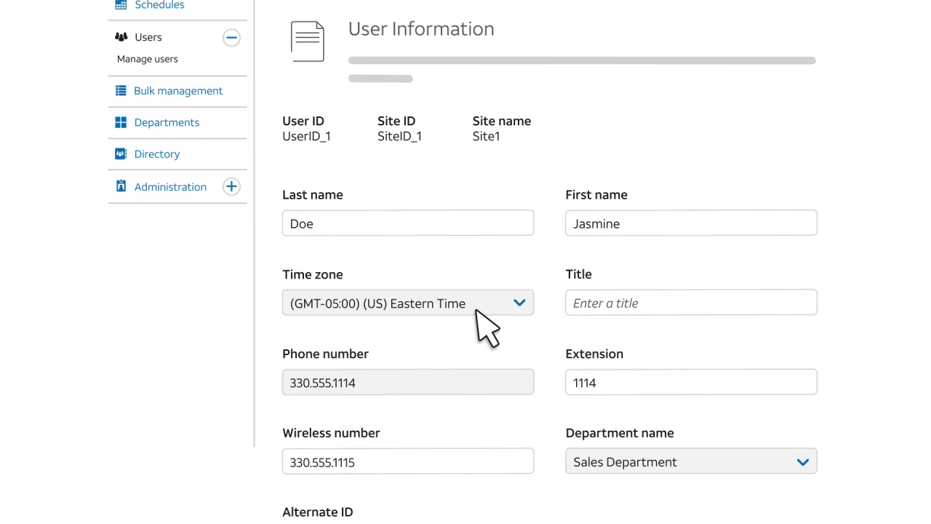
scroll(488, 327, down, 10)
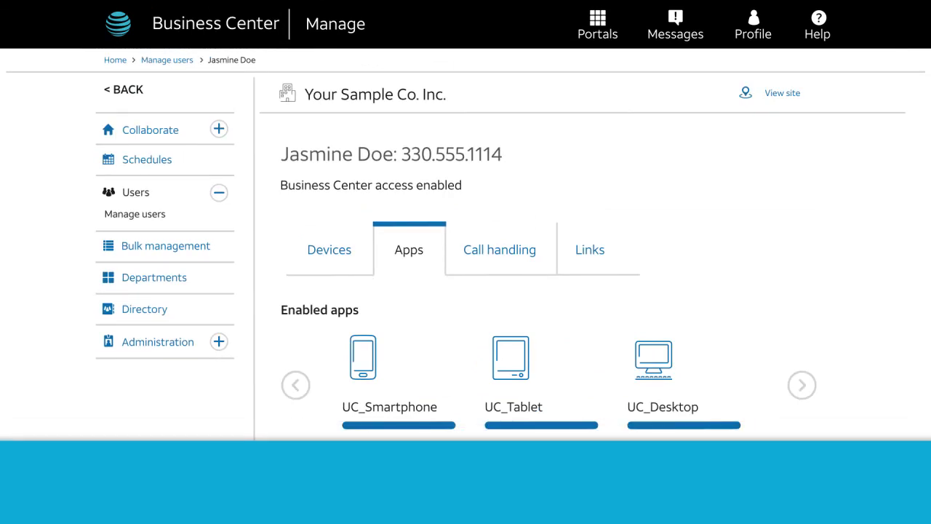
scroll(706, 467, down, 3)
- Open the user's Features page and review common features such as Call Forwarding and Call Waiting
click(630, 336)
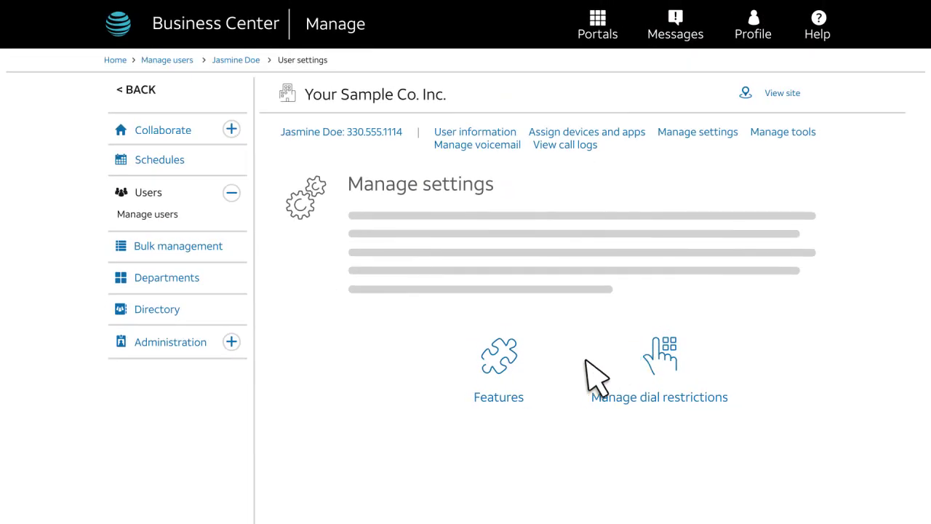
click(519, 398)
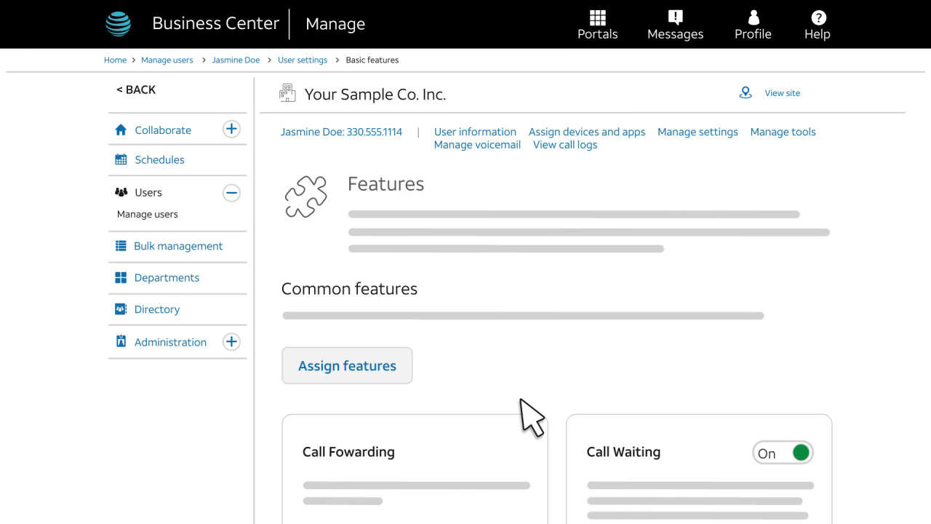
scroll(527, 411, down, 2)
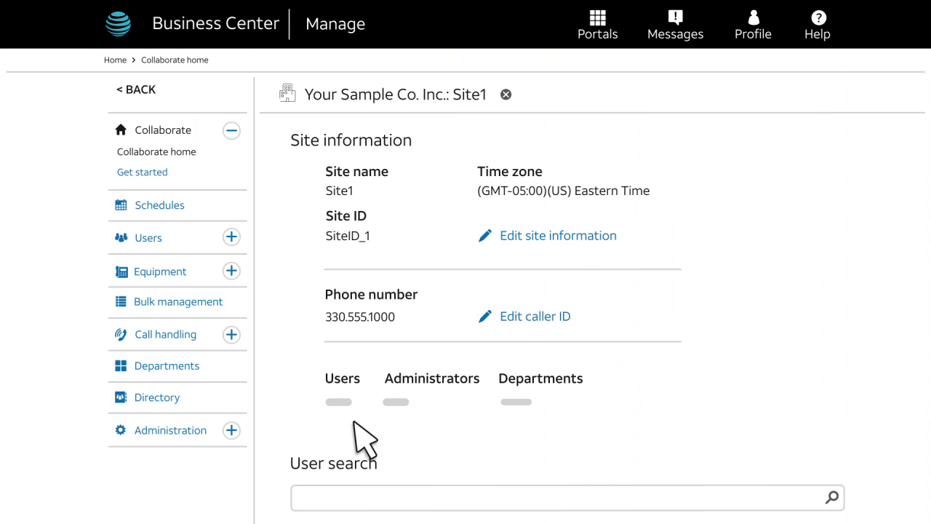
click(231, 335)
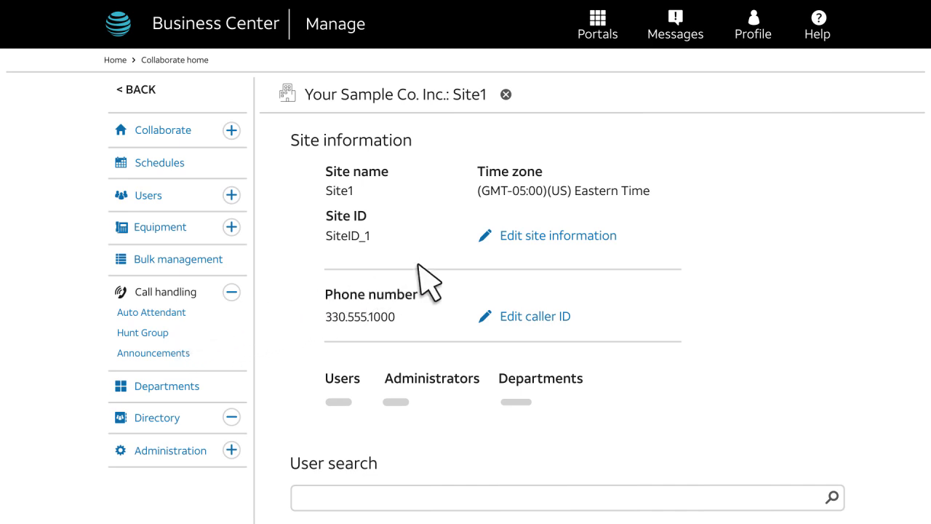
click(509, 236)
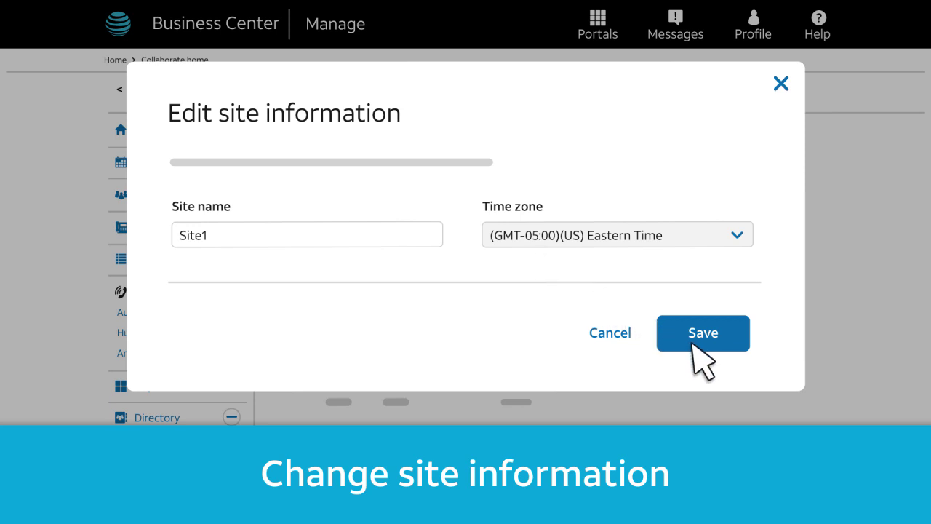
click(618, 333)
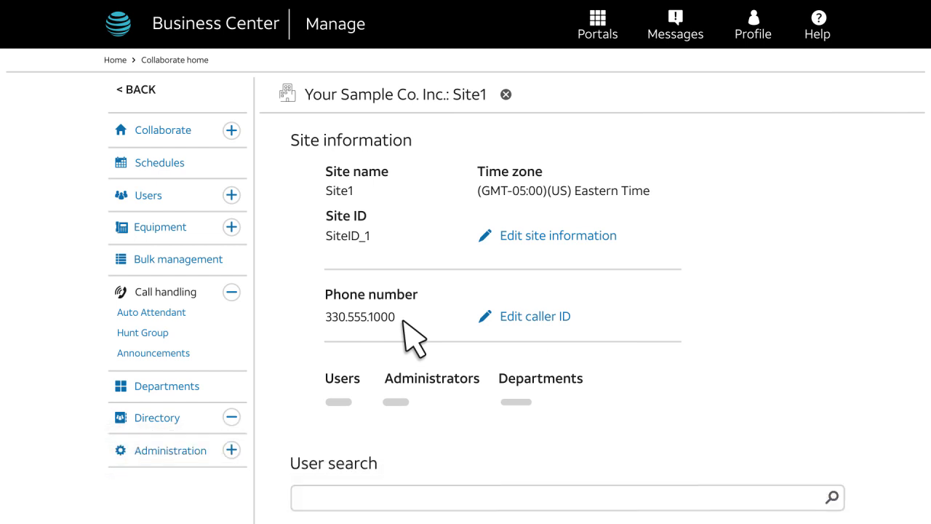
- Set Site1's Caller ID to Use site settings, showing the site's caller ID externally, and save
click(231, 451)
click(149, 451)
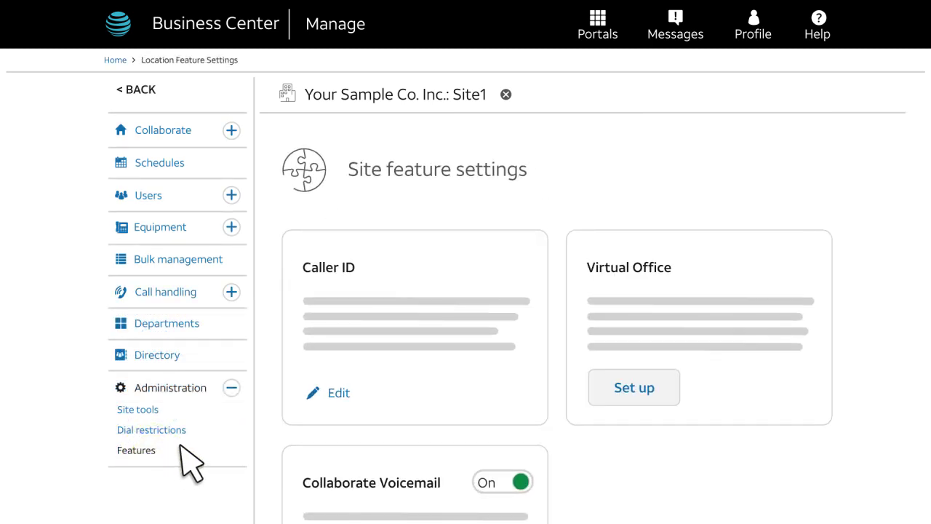
click(343, 397)
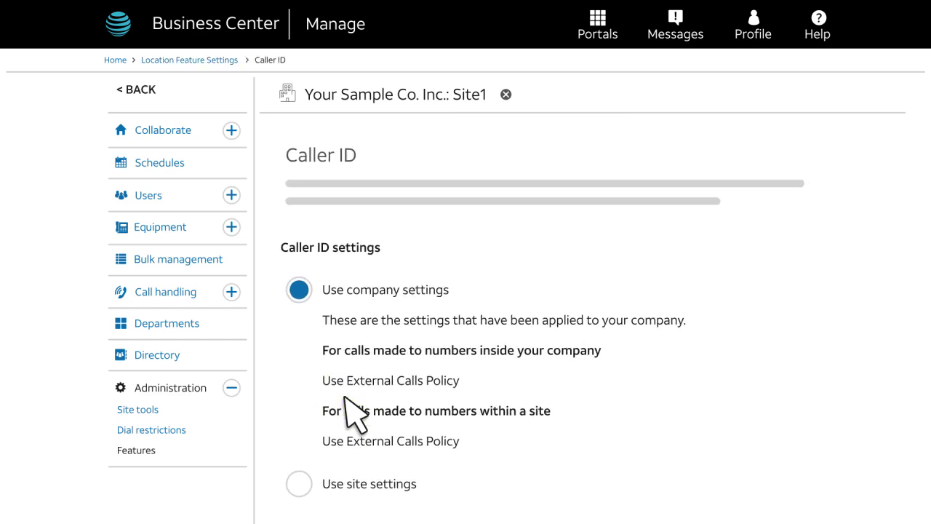
scroll(349, 412, down, 3)
click(299, 261)
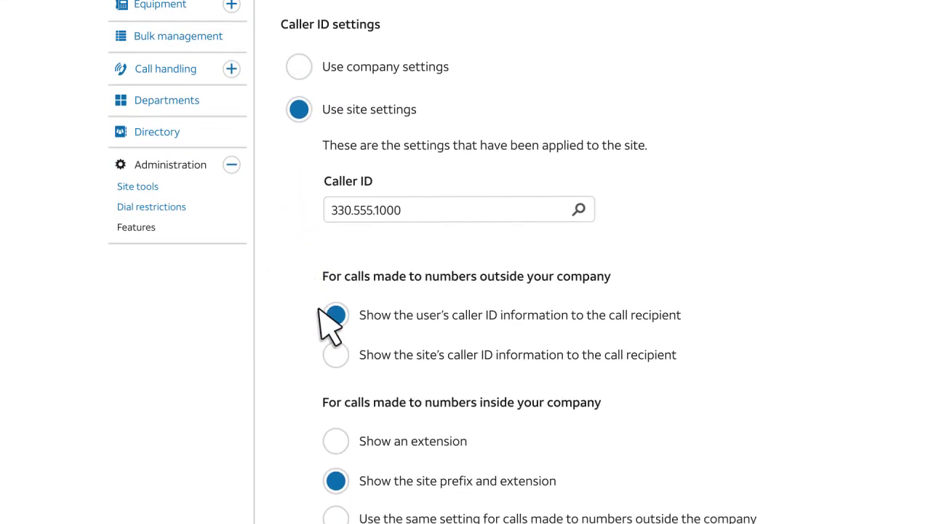
click(336, 355)
scroll(336, 354, down, 5)
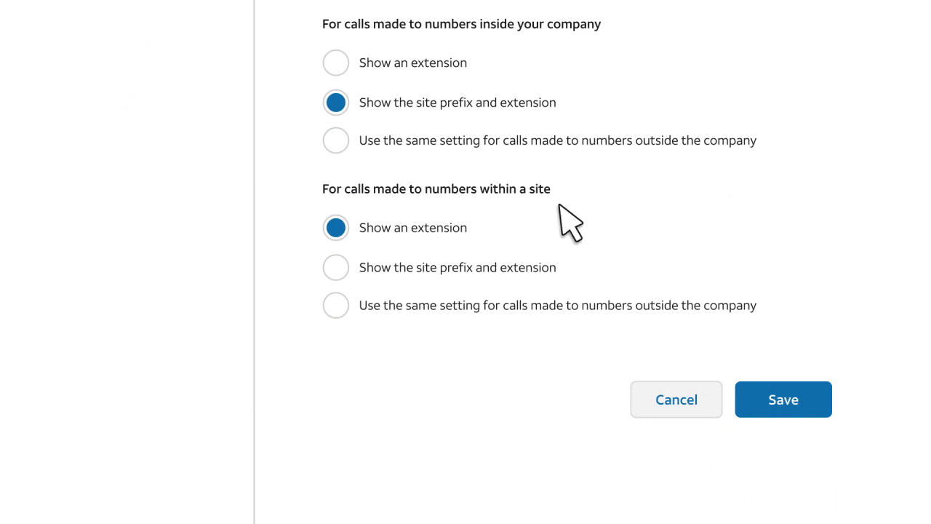
click(774, 410)
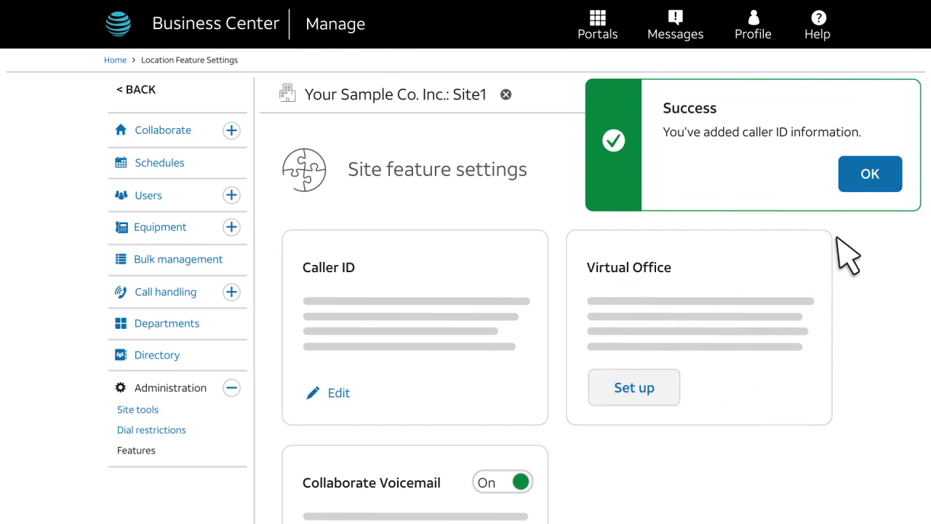
- Dismiss the success message and enter 'Enhanced Mobile' in the Help search box
click(857, 183)
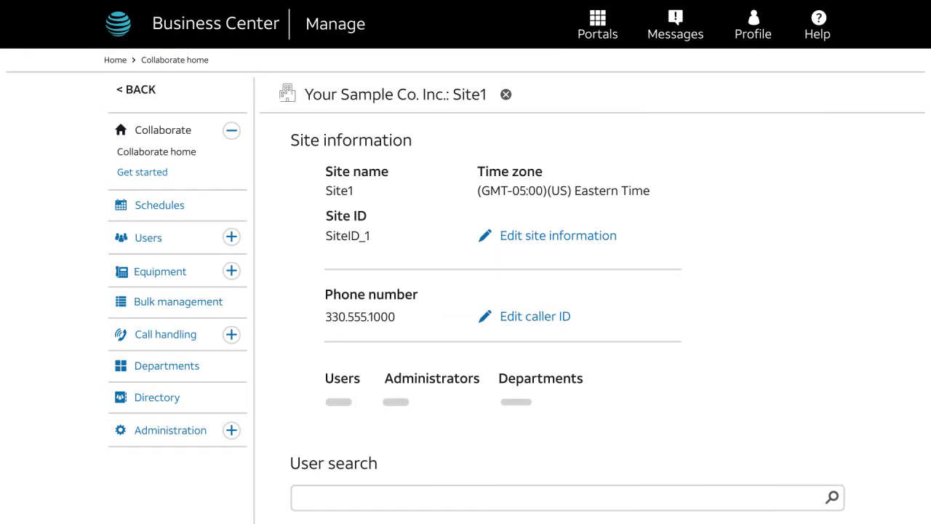
click(818, 33)
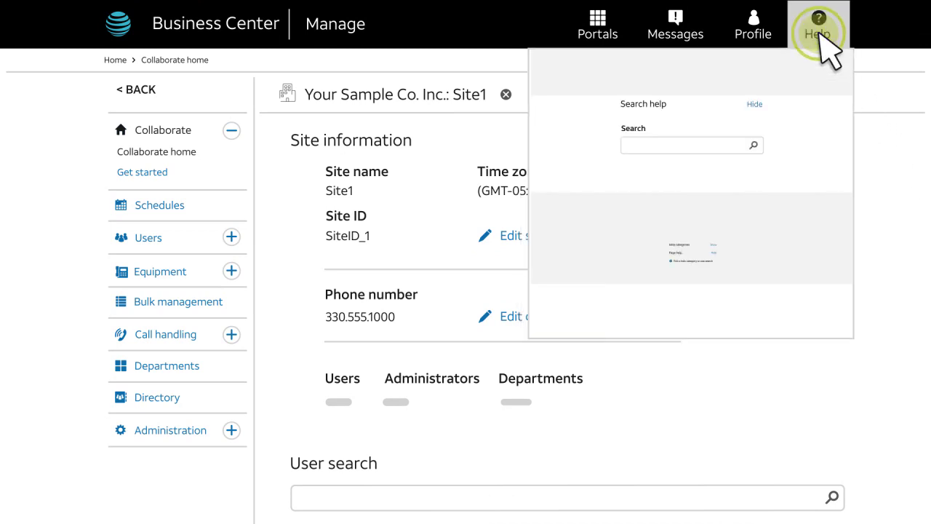
click(693, 149)
text(Enhanced Mobile)
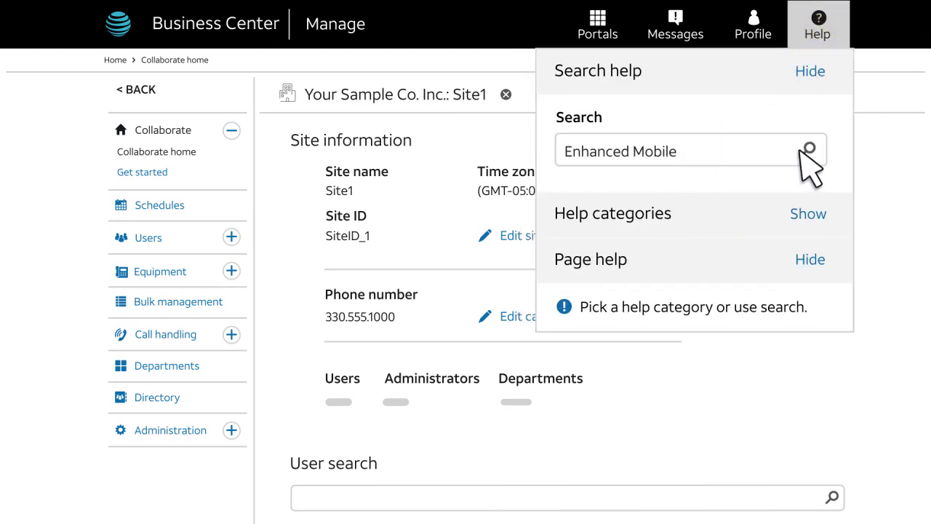